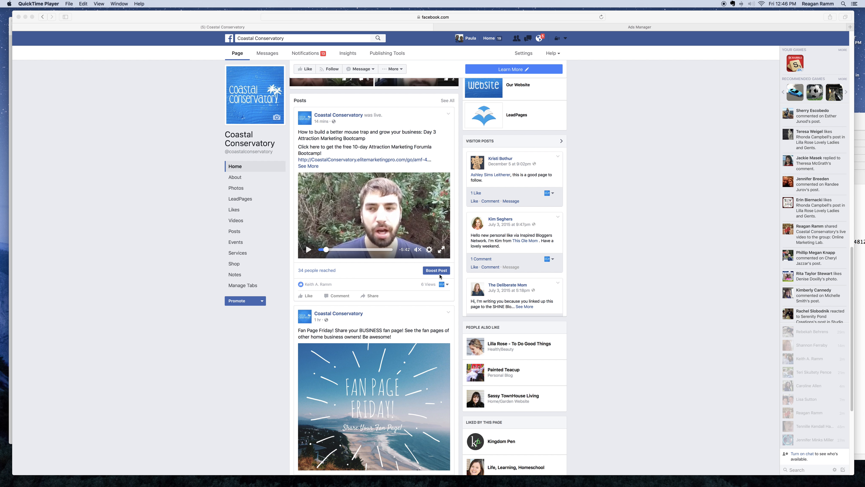
# - View the ad accounts overview through Manage Ads, and return to the Coastal Conservatory page
pyautogui.click(643, 37)
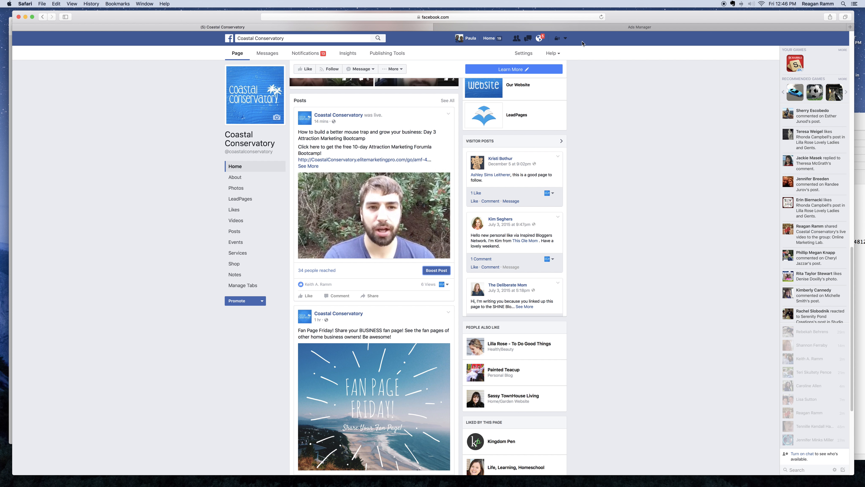
pyautogui.click(566, 39)
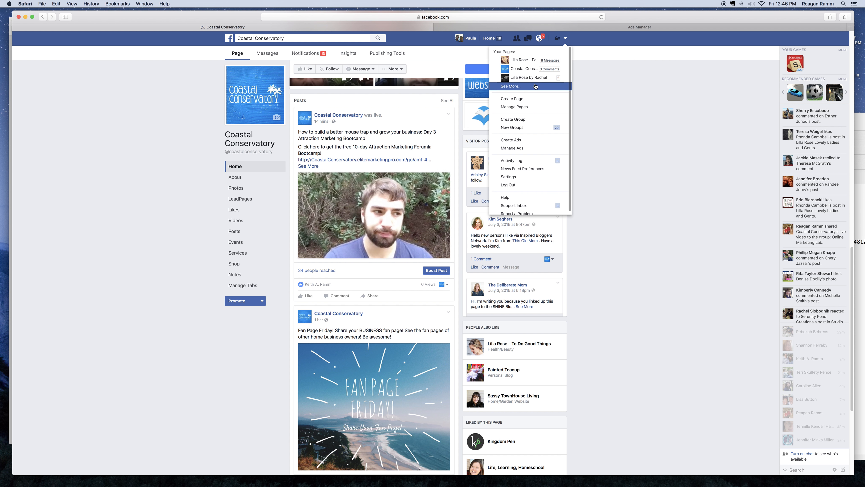
pyautogui.click(518, 148)
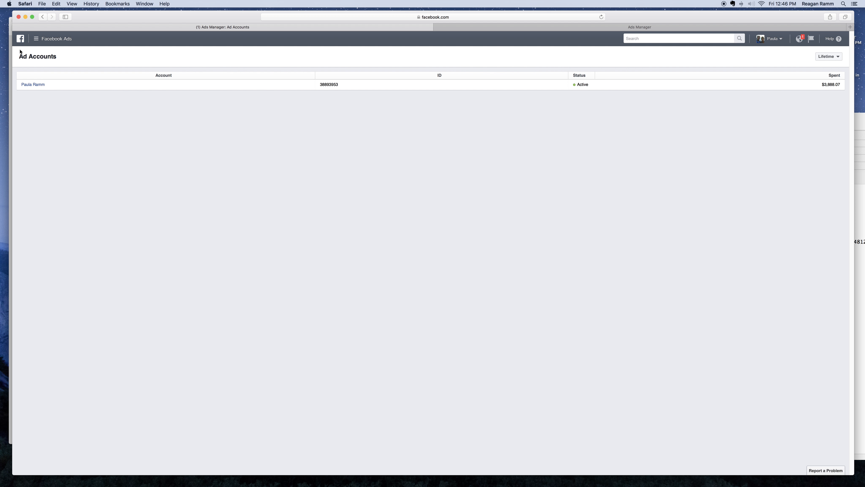
pyautogui.click(42, 18)
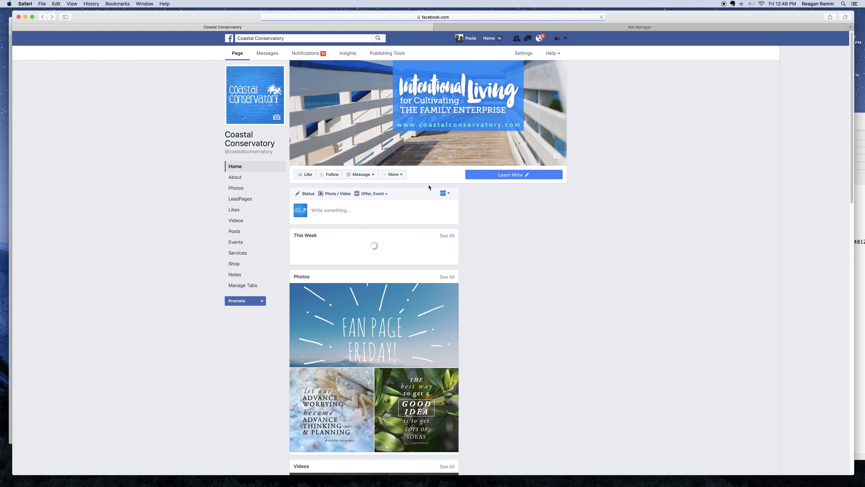
# - Open the boost settings for the page's live video post about Day 3 of the Attraction Marketing Bootcamp
pyautogui.scroll(-10, 429, 187)
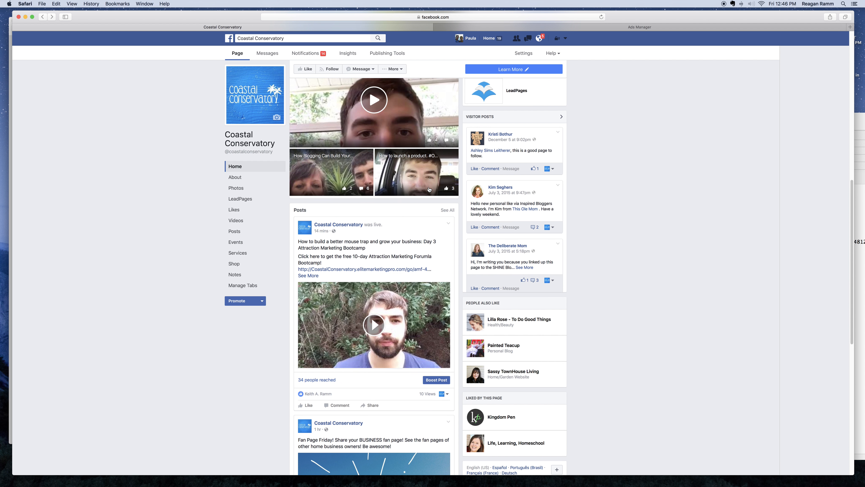
pyautogui.scroll(-5, 428, 189)
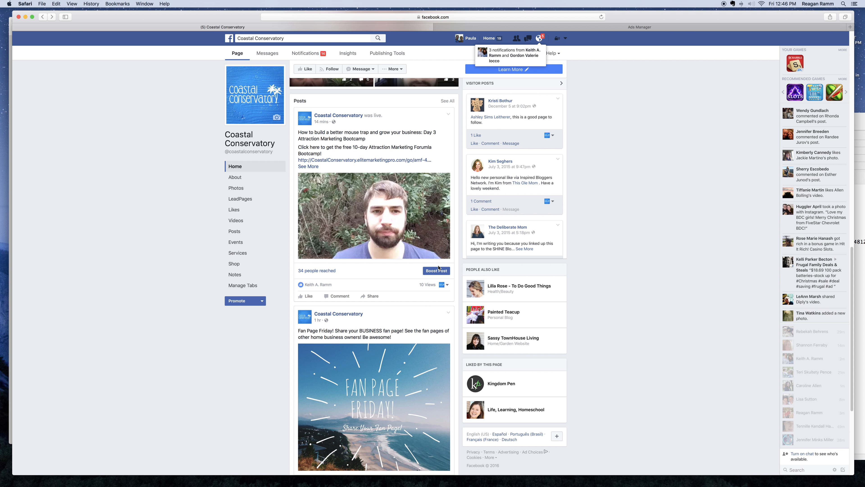
pyautogui.scroll(-2, 435, 274)
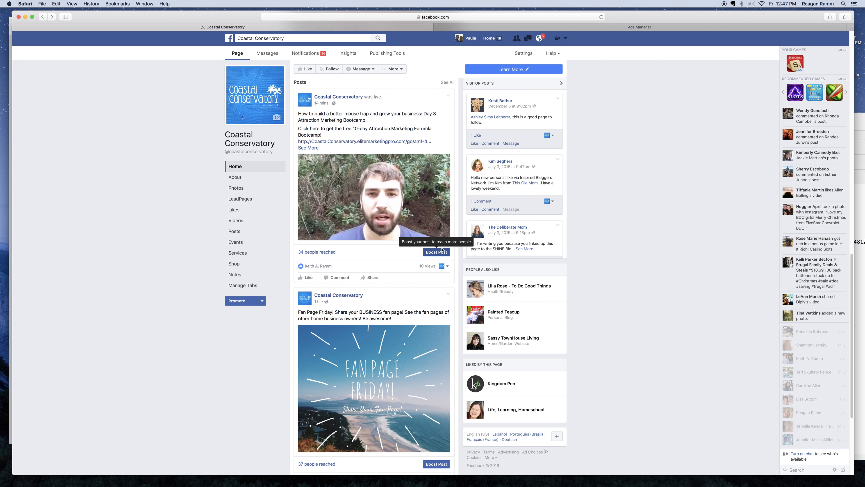
pyautogui.click(436, 253)
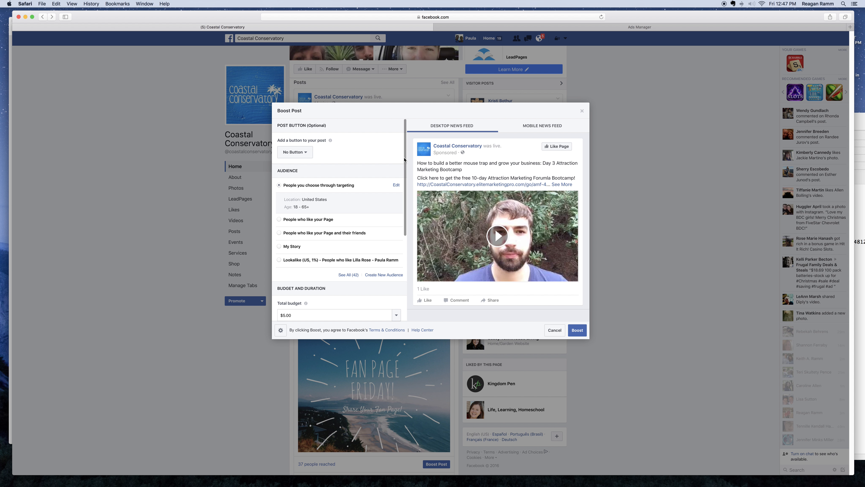
# - Add a Learn More button to the boosted post and check it in the desktop news feed preview
pyautogui.moveTo(405, 156)
pyautogui.mouseDown()
pyautogui.moveTo(401, 232)
pyautogui.moveTo(411, 144)
pyautogui.mouseUp()
pyautogui.click(306, 152)
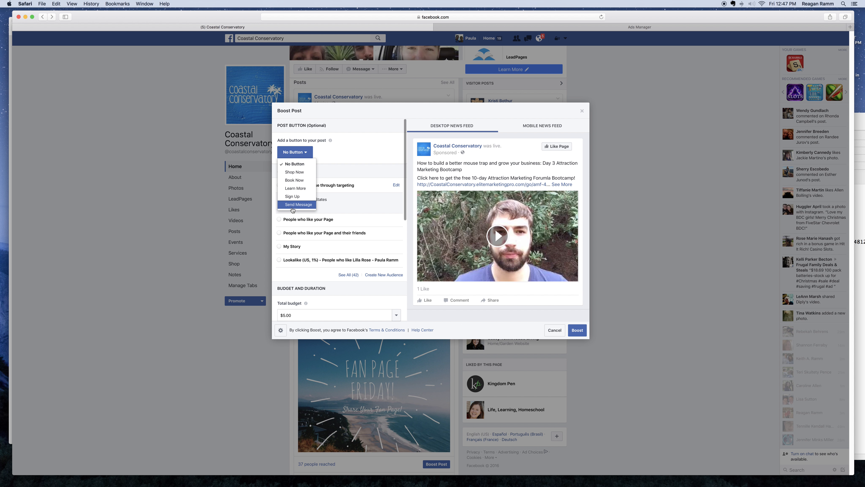
pyautogui.click(300, 189)
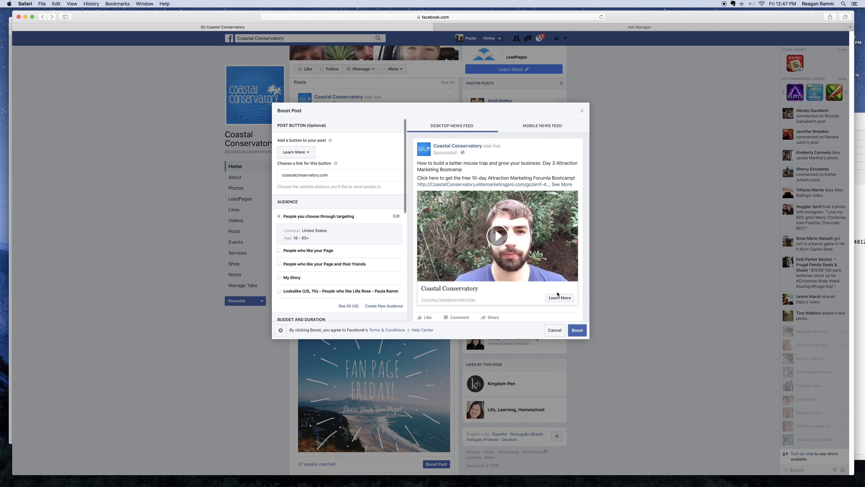
pyautogui.scroll(-2, 555, 293)
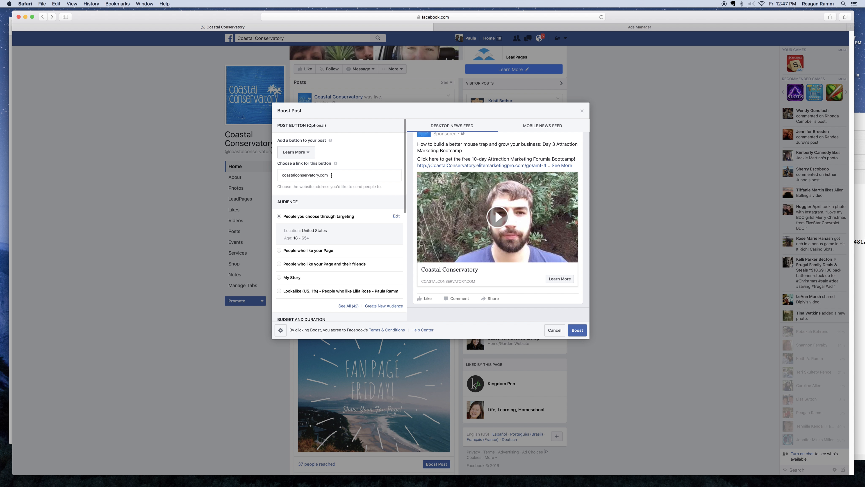
# - Try the audience options for people who like the Page and for people who like the Page and their friends
pyautogui.scroll(-3, 342, 173)
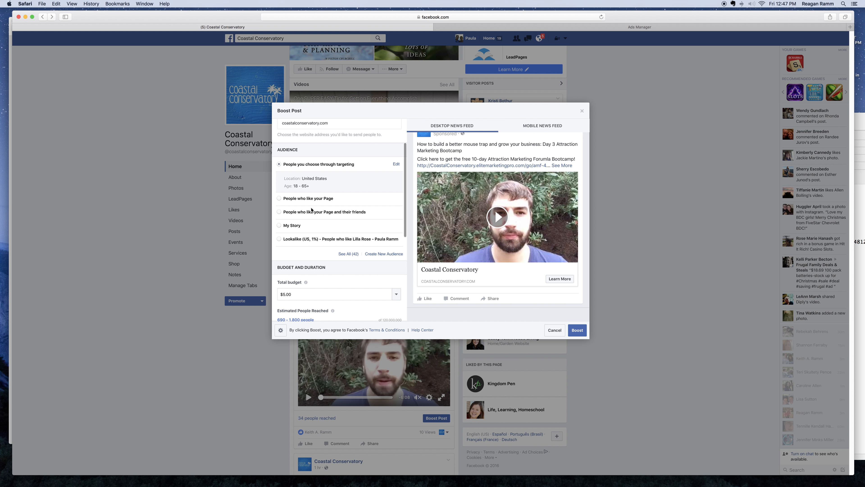
pyautogui.click(280, 198)
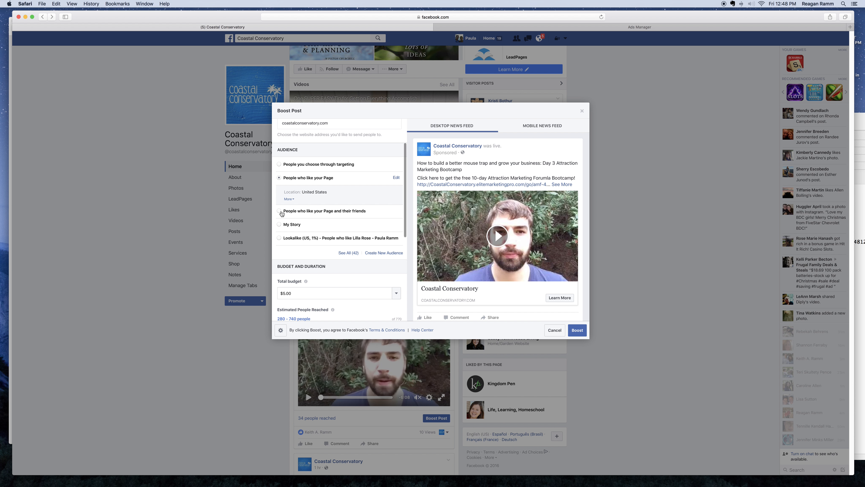
pyautogui.click(278, 210)
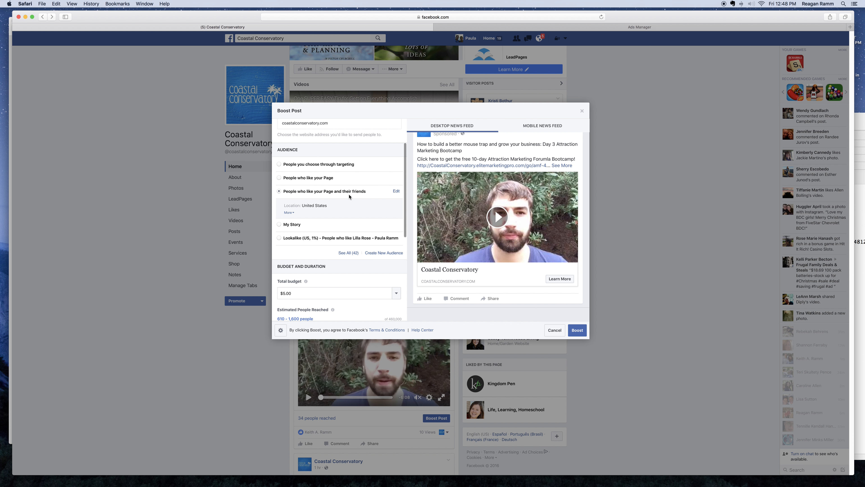
# - Choose the audience of people you choose through targeting and open it for editing
pyautogui.scroll(2, 306, 191)
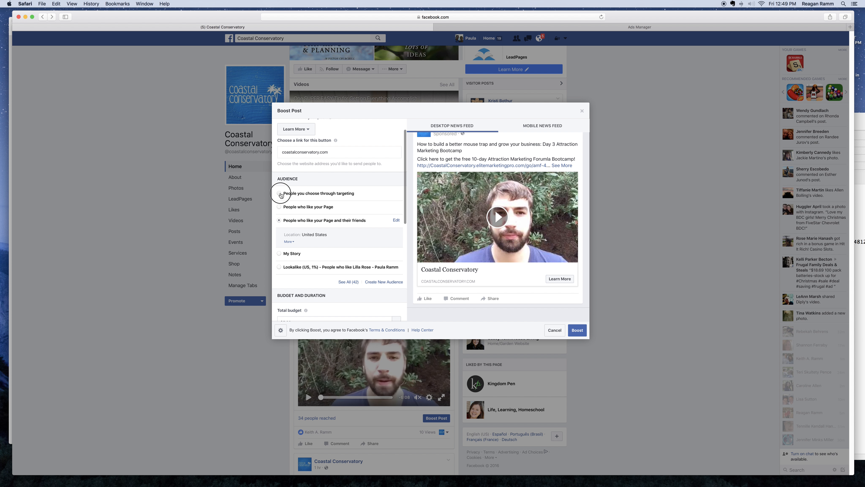
pyautogui.click(279, 193)
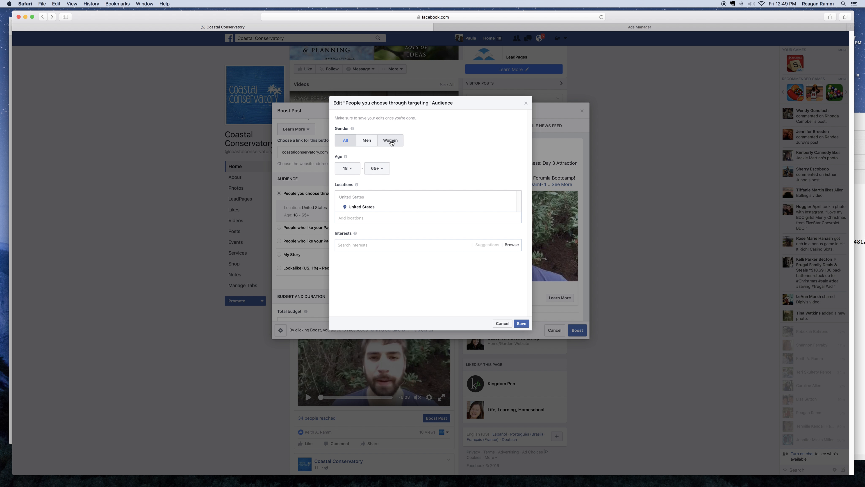
# - Set the targeted audience's age range to 25 through 55
pyautogui.click(346, 168)
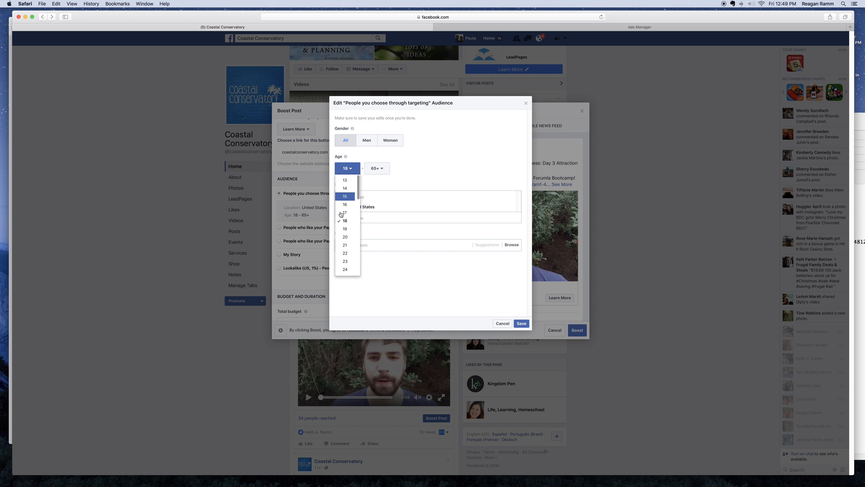
pyautogui.scroll(-2, 355, 228)
pyautogui.click(351, 242)
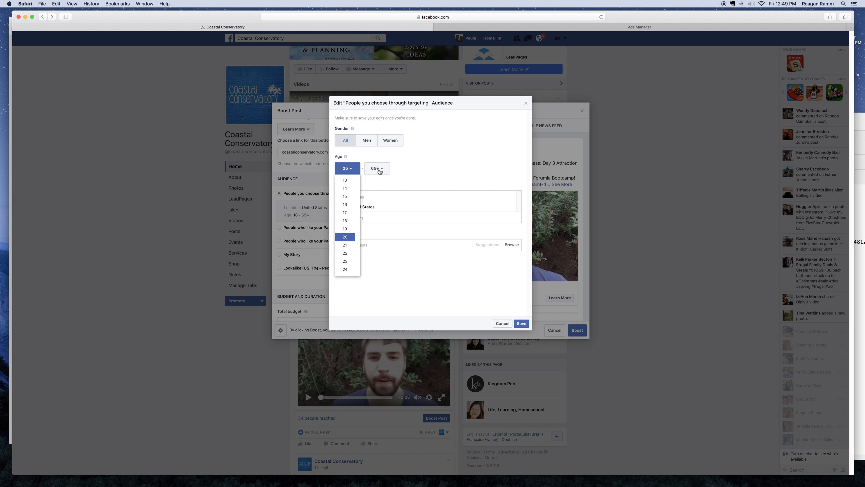
pyautogui.click(378, 170)
pyautogui.scroll(-3, 378, 252)
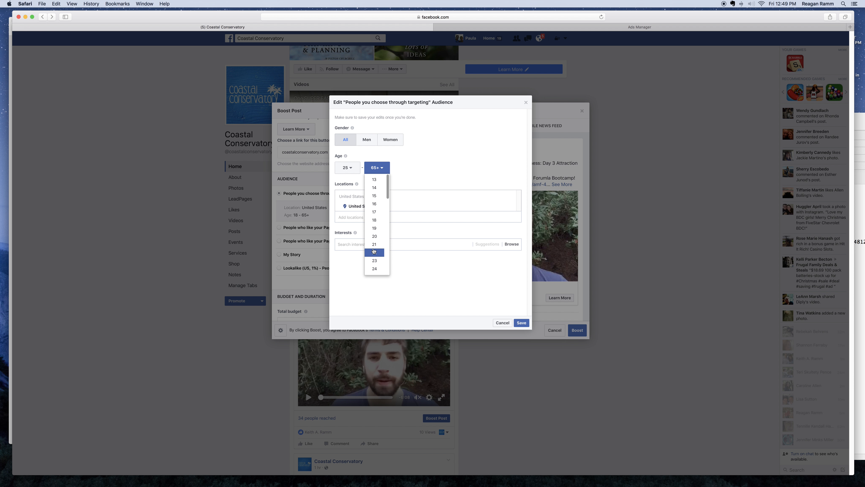
pyautogui.scroll(-6, 380, 220)
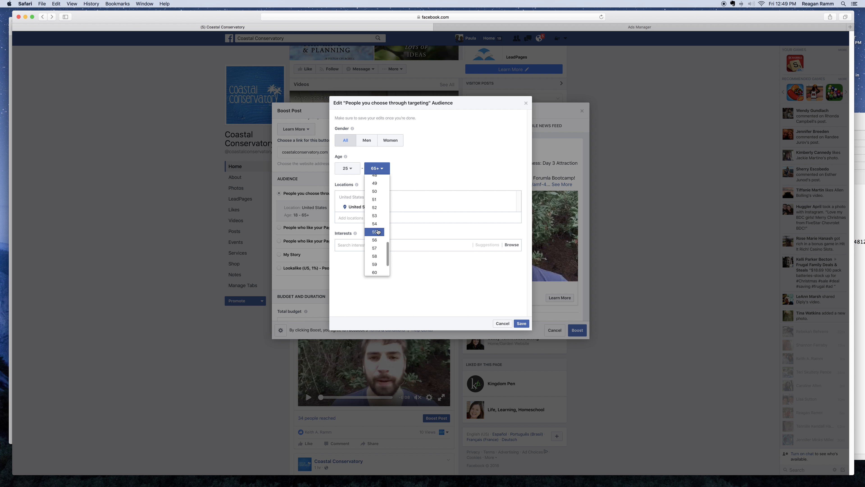
pyautogui.click(375, 272)
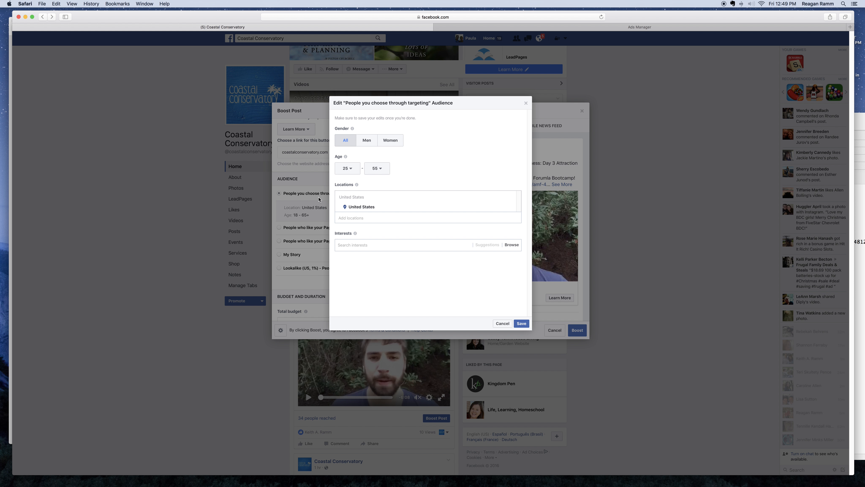
# - Read the explanation of interests and browse the interest categories for the targeted audience
pyautogui.moveTo(354, 233)
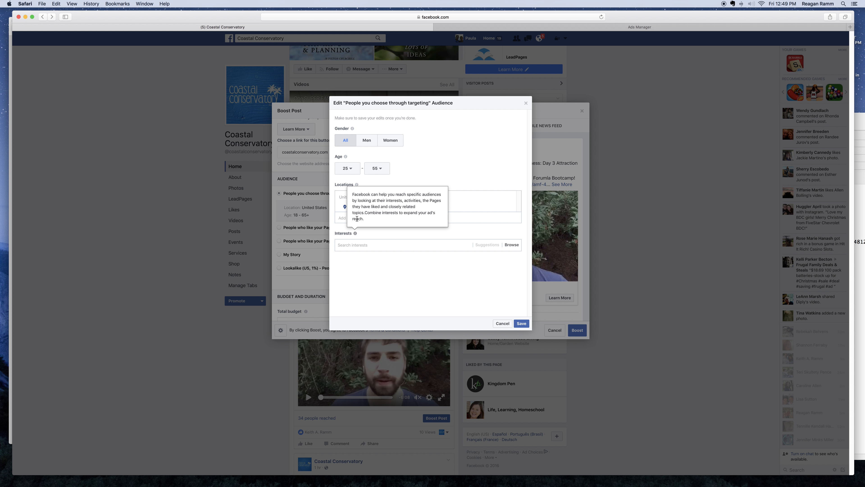
pyautogui.click(377, 245)
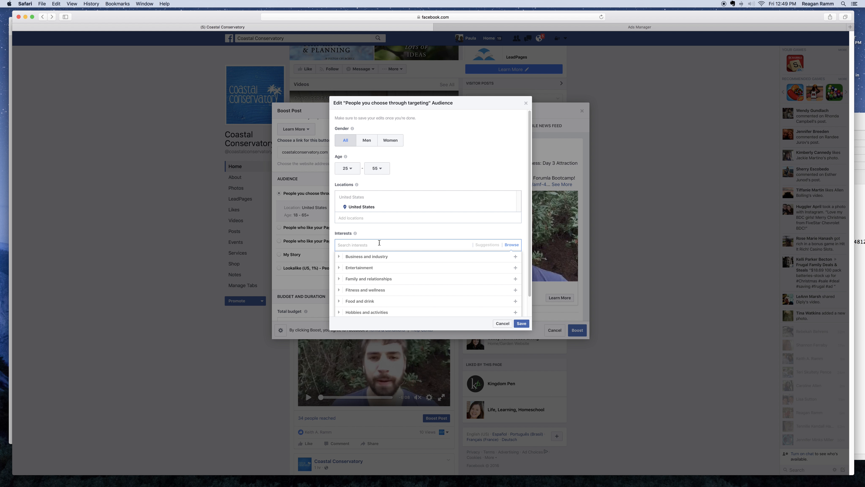
pyautogui.scroll(-1, 367, 277)
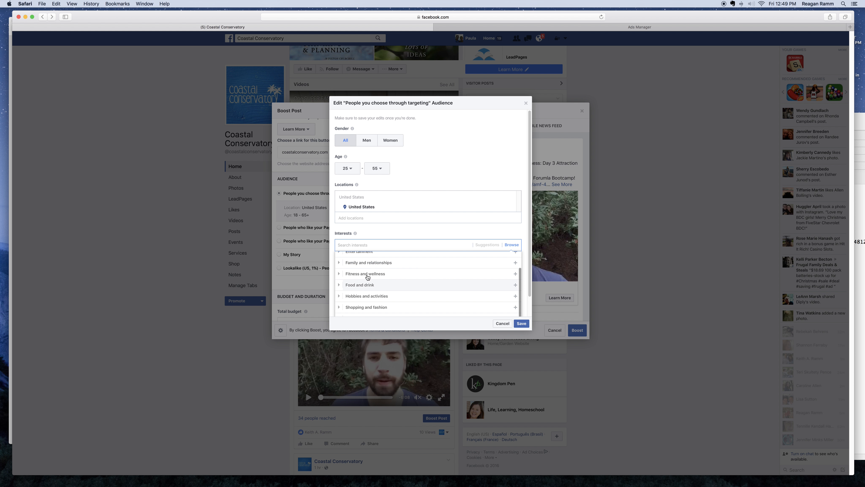
pyautogui.scroll(2, 368, 277)
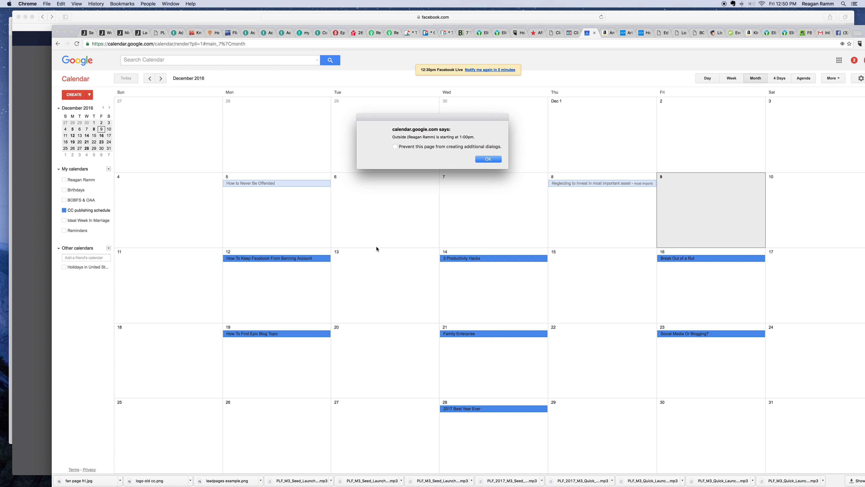
# - Dismiss the calendar reminder and switch back to Safari with the audience editor
pyautogui.click(487, 159)
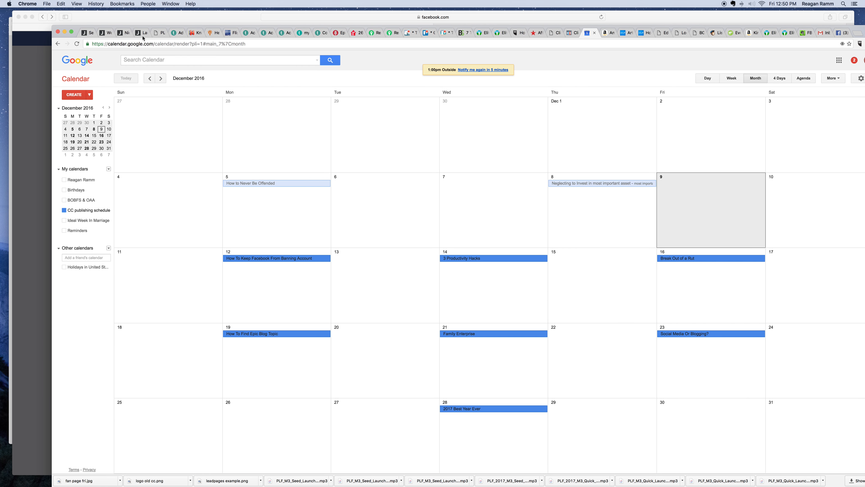
pyautogui.press('super+Tab')
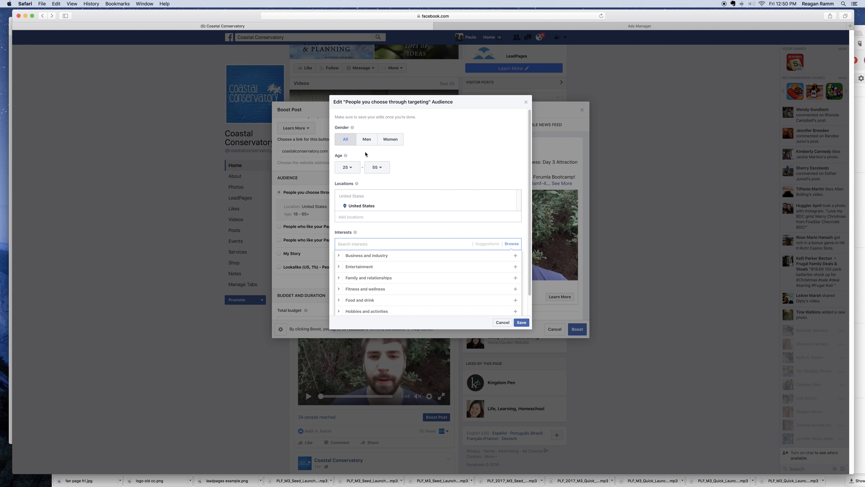
# - Restrict the targeted audience to men aged 18 to 35
pyautogui.click(367, 139)
pyautogui.click(353, 173)
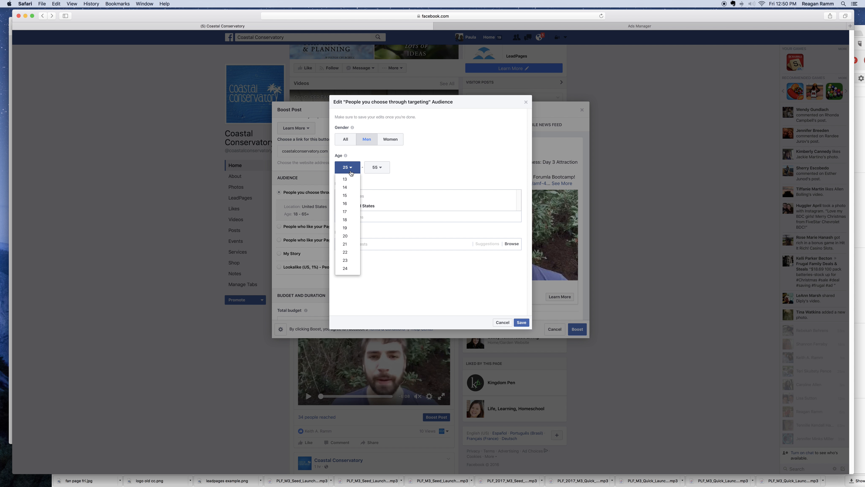
pyautogui.scroll(-3, 347, 221)
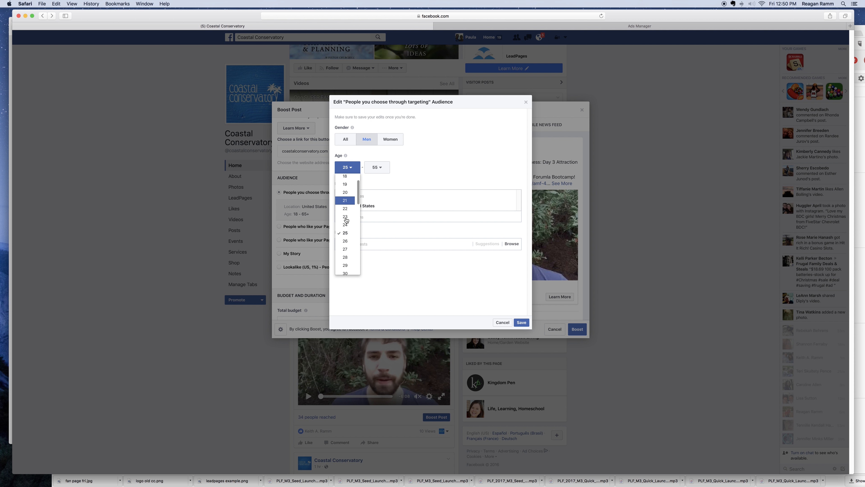
pyautogui.scroll(2, 346, 223)
pyautogui.scroll(3, 347, 221)
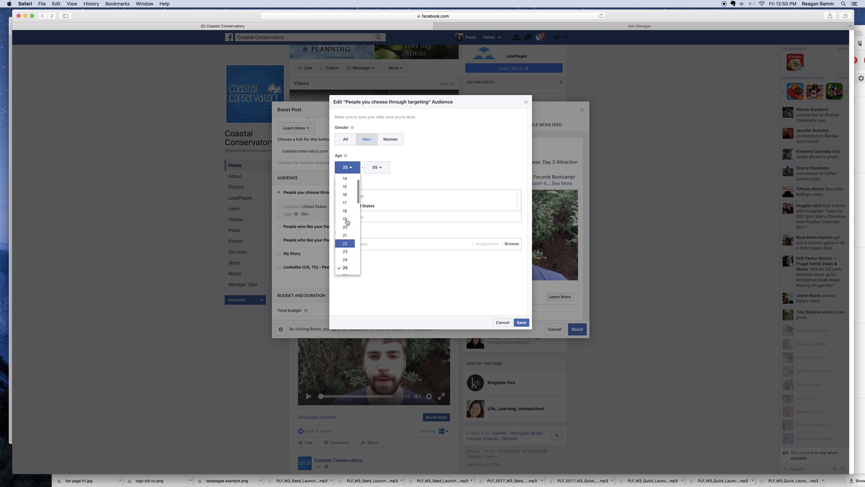
pyautogui.click(345, 212)
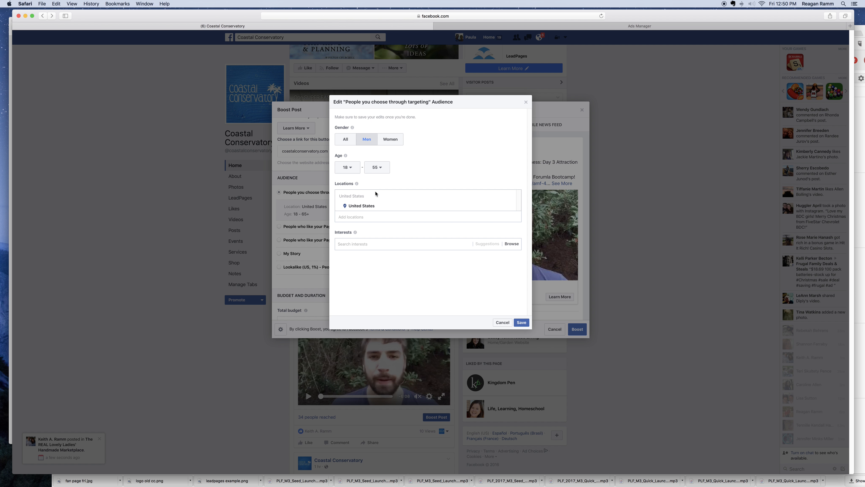
pyautogui.click(377, 173)
pyautogui.scroll(-5, 377, 255)
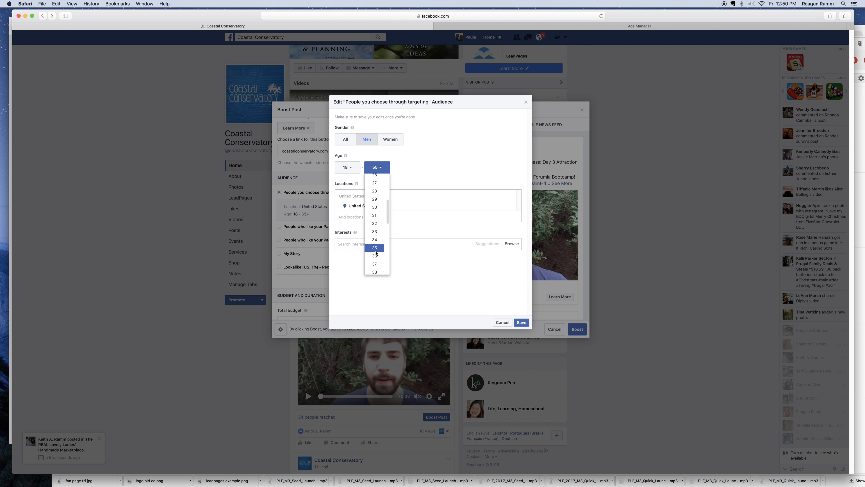
pyautogui.click(375, 249)
# - Search the interests for "The recording revolution" and add The Recording Revolution to the targeted audience
pyautogui.click(359, 244)
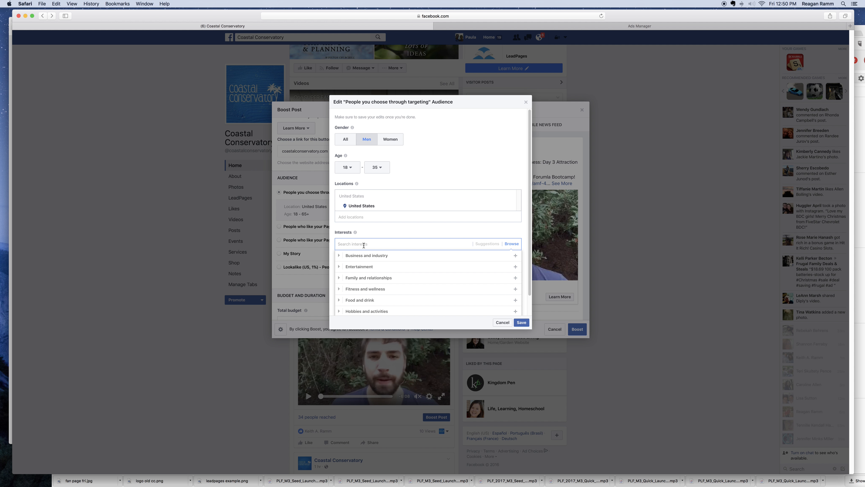
pyautogui.write('The recording revolution')
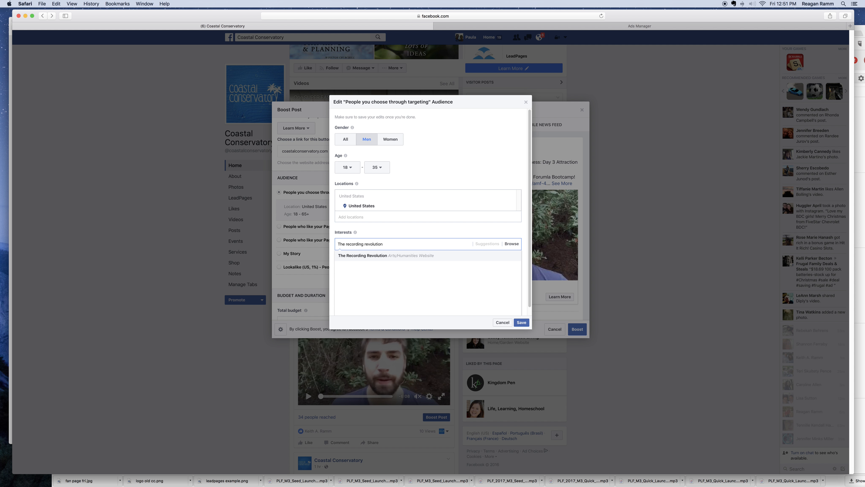
pyautogui.click(383, 256)
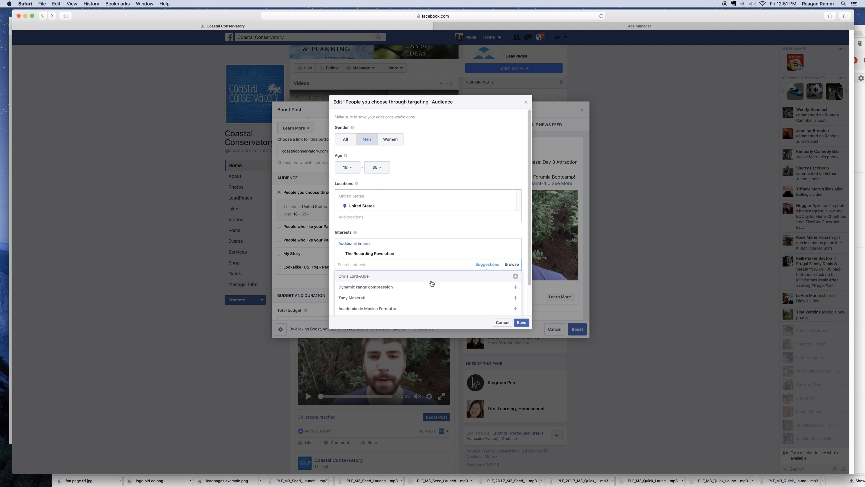
# - Look through the suggested interests and add Waves Audio to the targeted audience
pyautogui.scroll(-1, 375, 279)
pyautogui.scroll(-3, 380, 294)
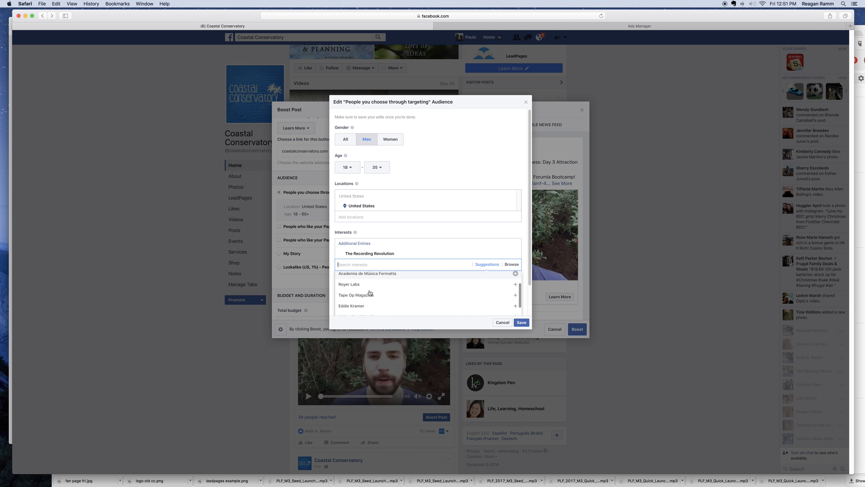
pyautogui.scroll(-2, 383, 306)
pyautogui.scroll(-2, 374, 304)
pyautogui.scroll(2, 373, 299)
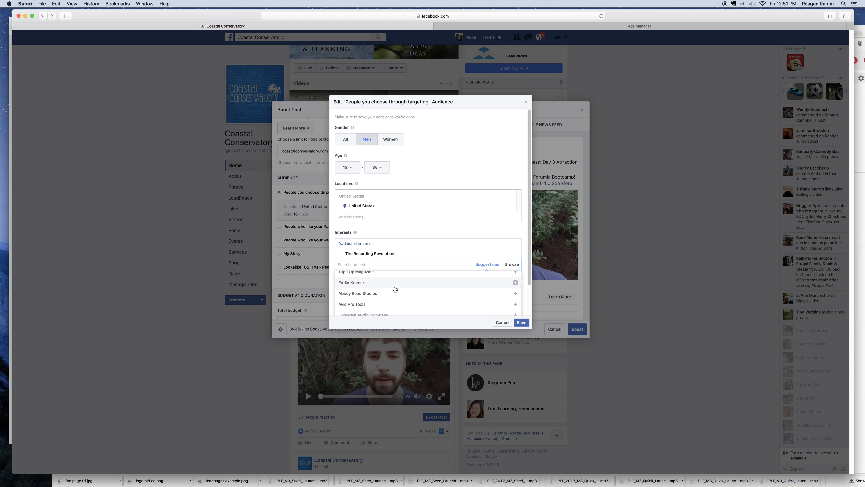
pyautogui.scroll(-1, 383, 295)
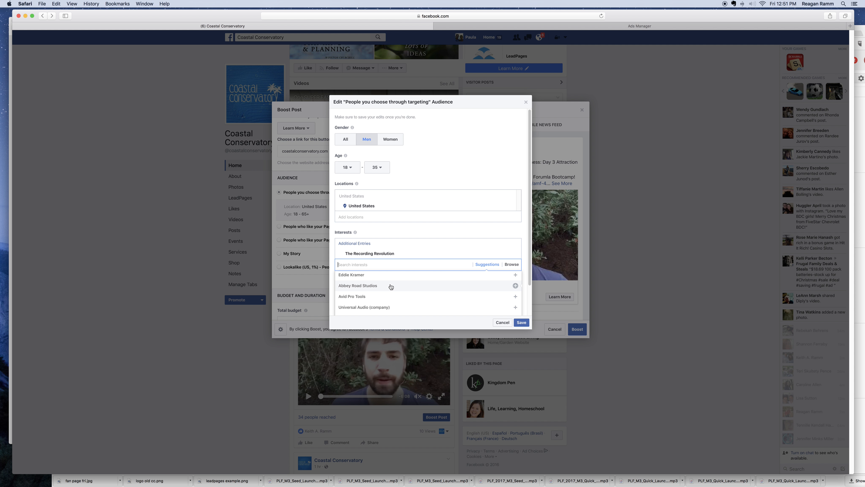
pyautogui.scroll(-2, 391, 287)
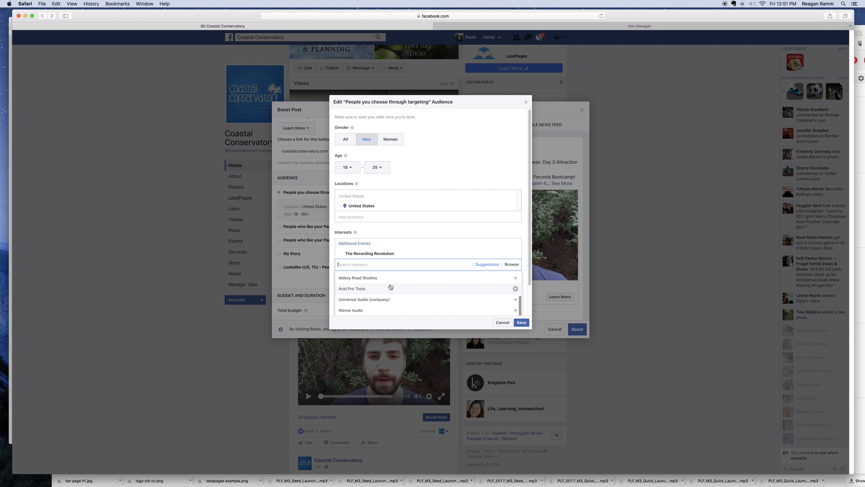
pyautogui.scroll(-1, 392, 286)
pyautogui.scroll(-1, 367, 292)
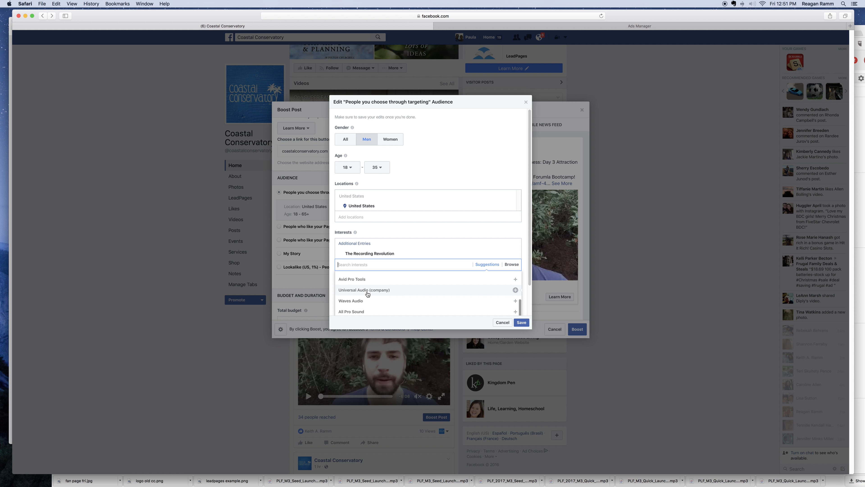
pyautogui.scroll(1, 367, 298)
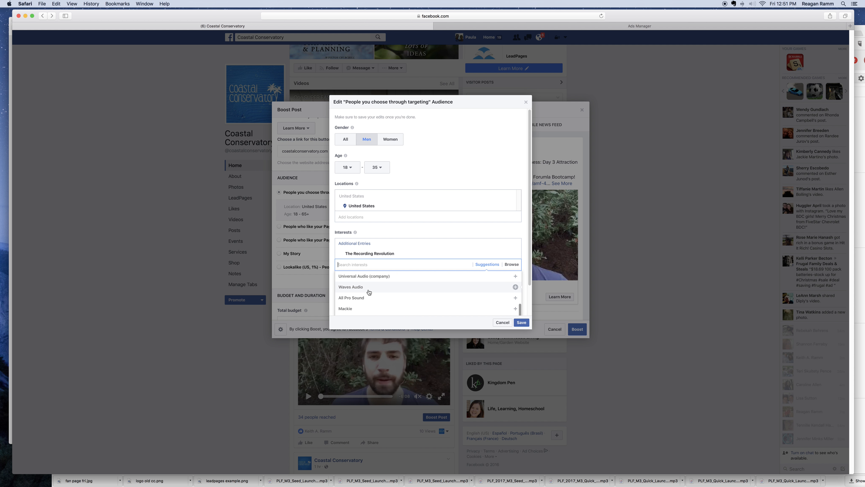
pyautogui.scroll(1, 369, 292)
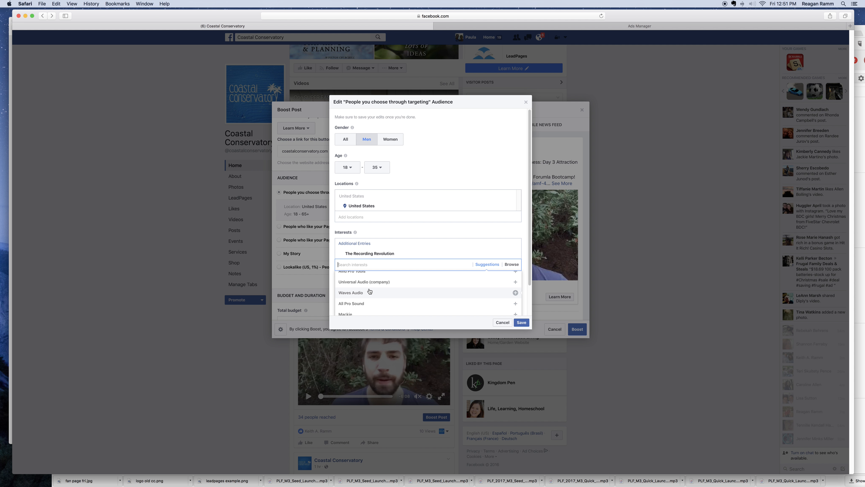
pyautogui.scroll(-2, 368, 294)
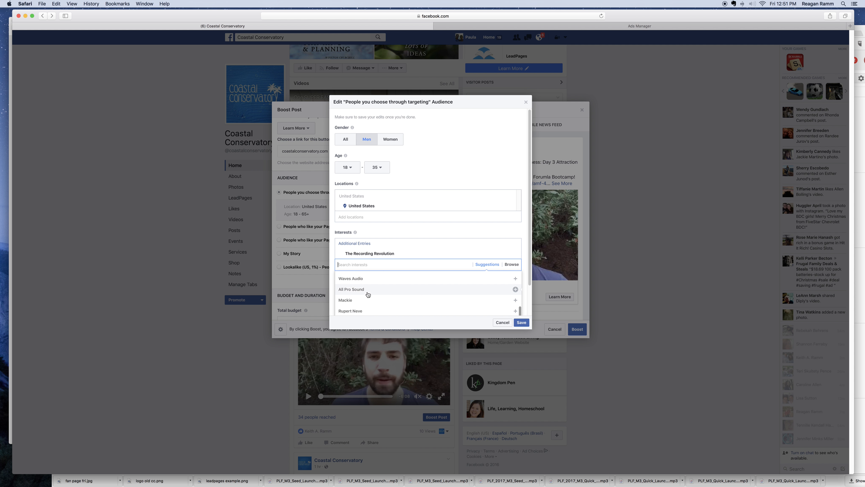
pyautogui.click(368, 282)
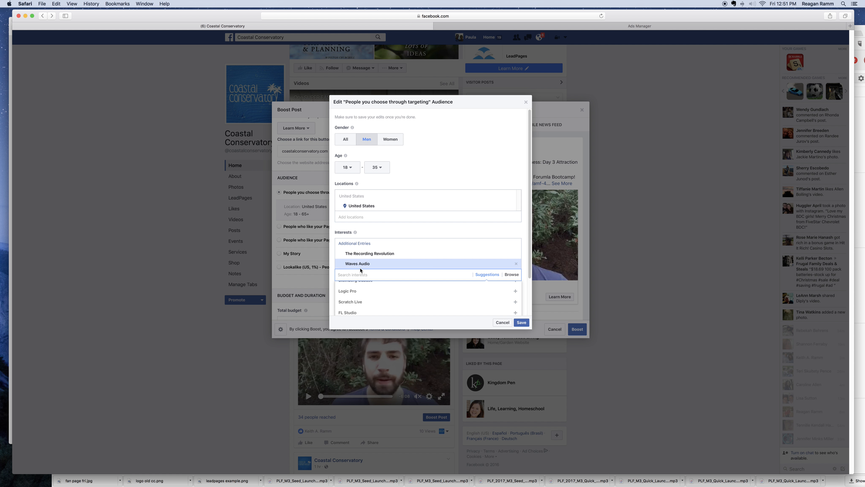
# - Add the suggested interest Native Instruments to the targeted audience
pyautogui.scroll(-3, 371, 303)
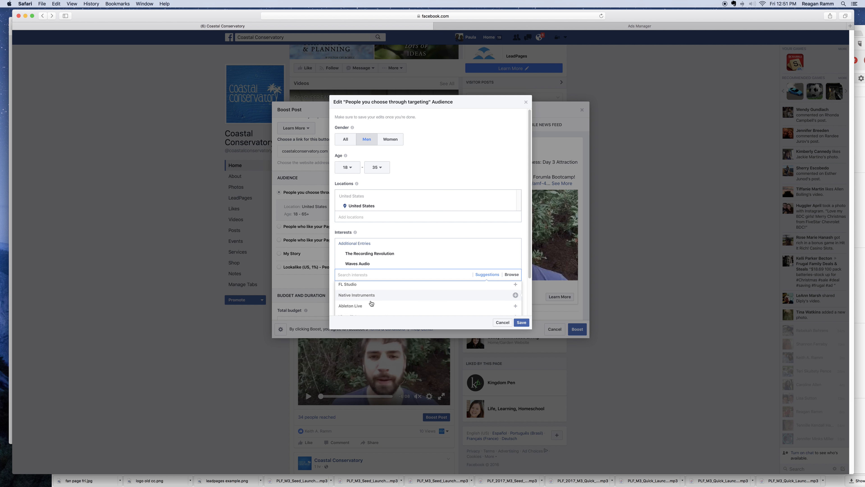
pyautogui.scroll(2, 371, 302)
pyautogui.scroll(-1, 364, 304)
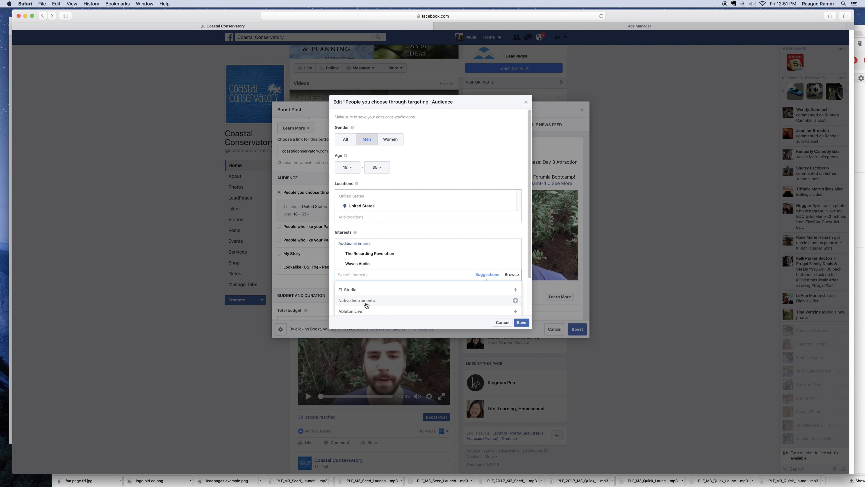
pyautogui.click(369, 297)
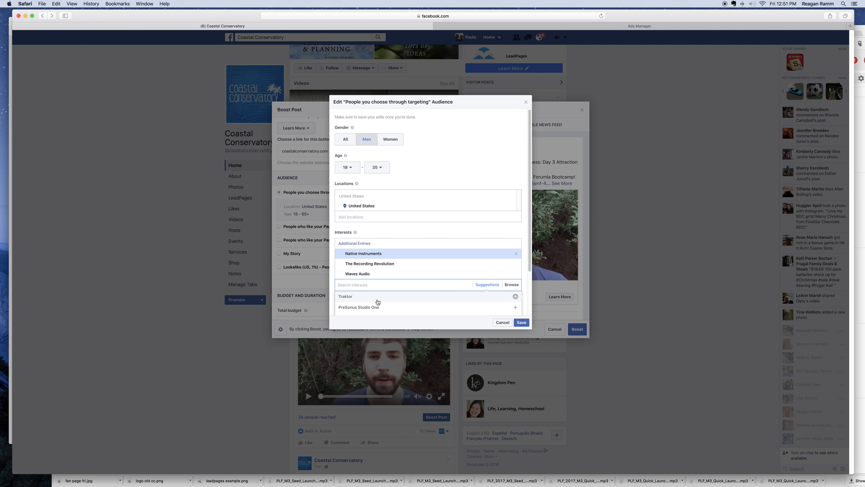
# - Add the suggested interest Steinberg to the targeted audience and save the audience edits
pyautogui.scroll(-3, 377, 301)
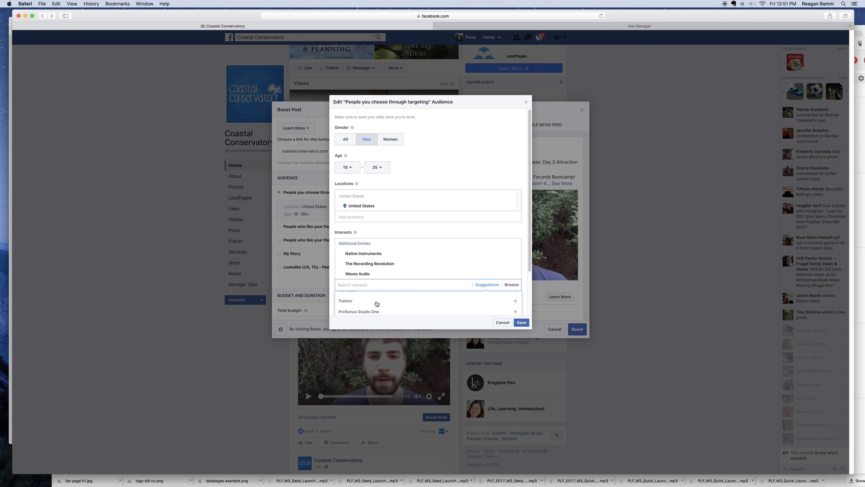
pyautogui.scroll(-3, 376, 303)
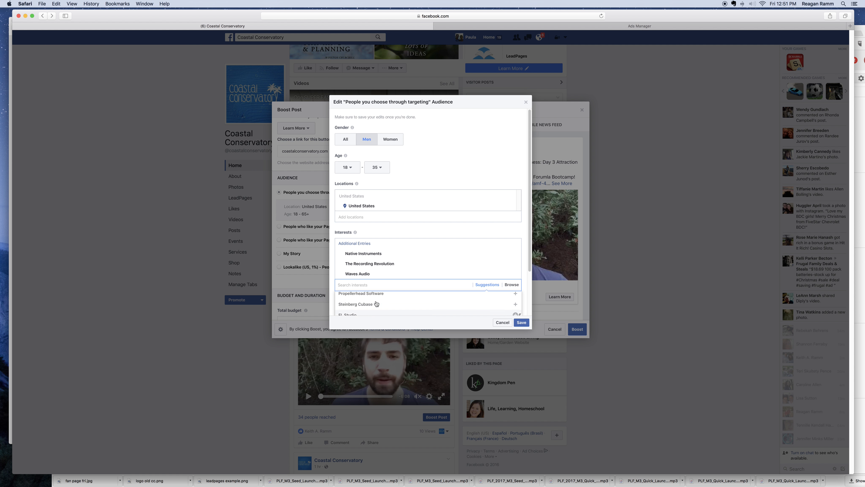
pyautogui.scroll(-3, 377, 303)
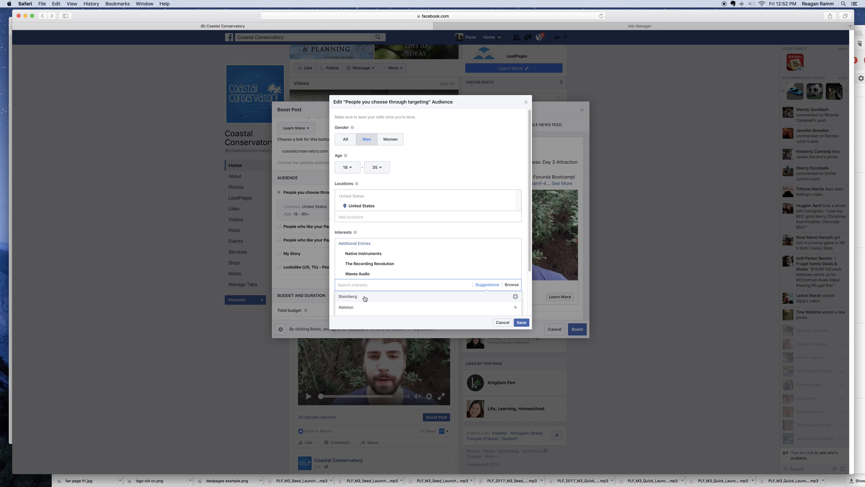
pyautogui.click(369, 297)
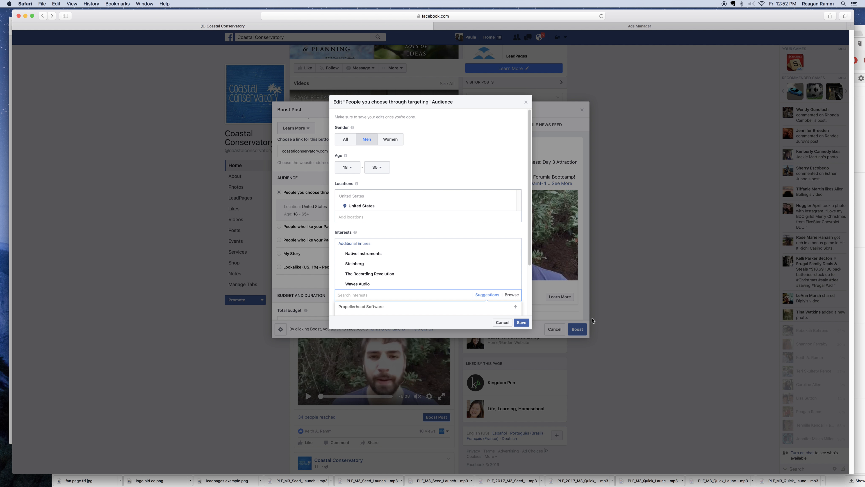
pyautogui.click(521, 323)
# - Review the boost's budget, duration, conversion tracking and payment settings, and leave the boost setup without publishing it
pyautogui.scroll(-5, 358, 230)
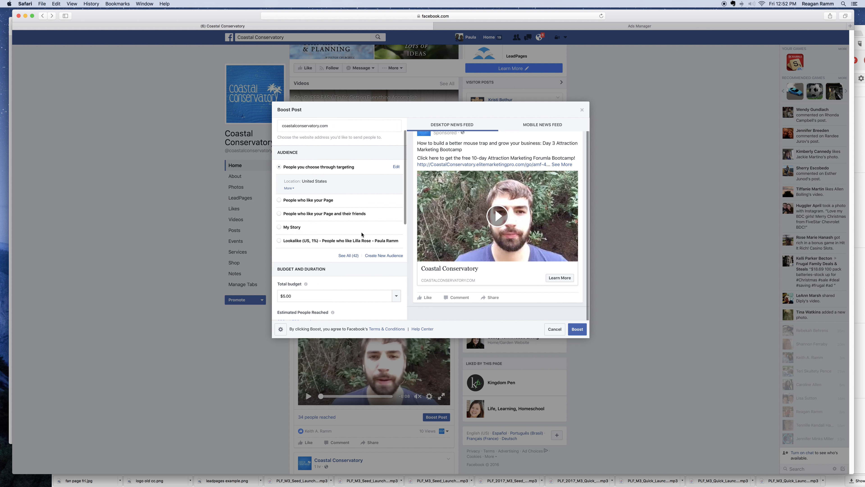
pyautogui.scroll(-3, 304, 253)
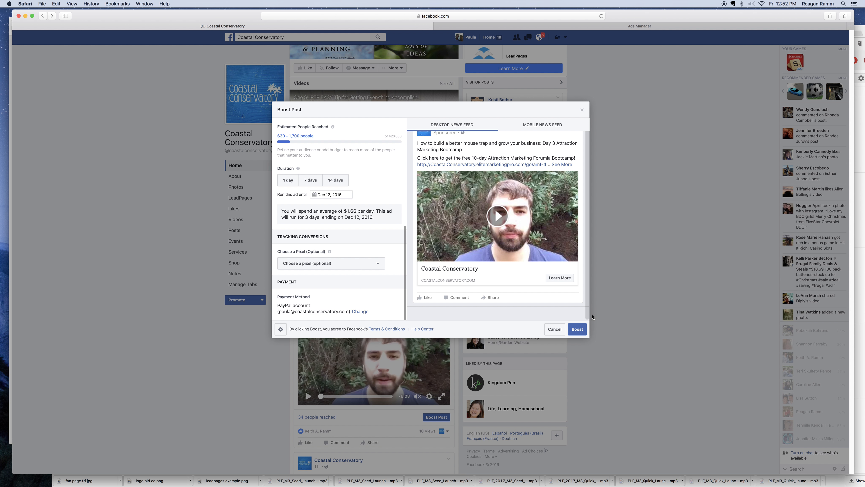
pyautogui.scroll(8, 387, 231)
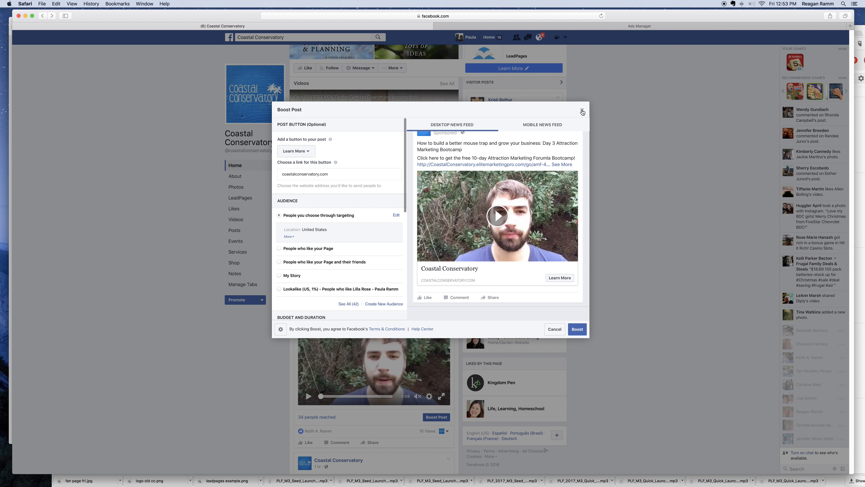
pyautogui.click(582, 112)
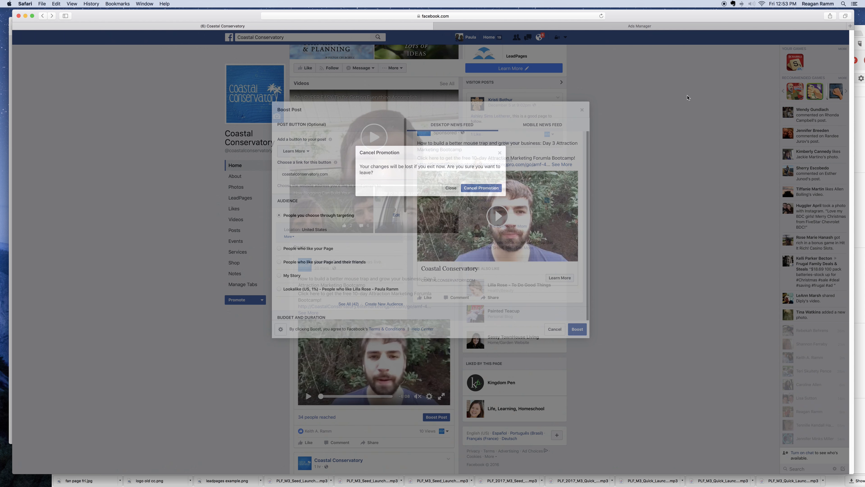